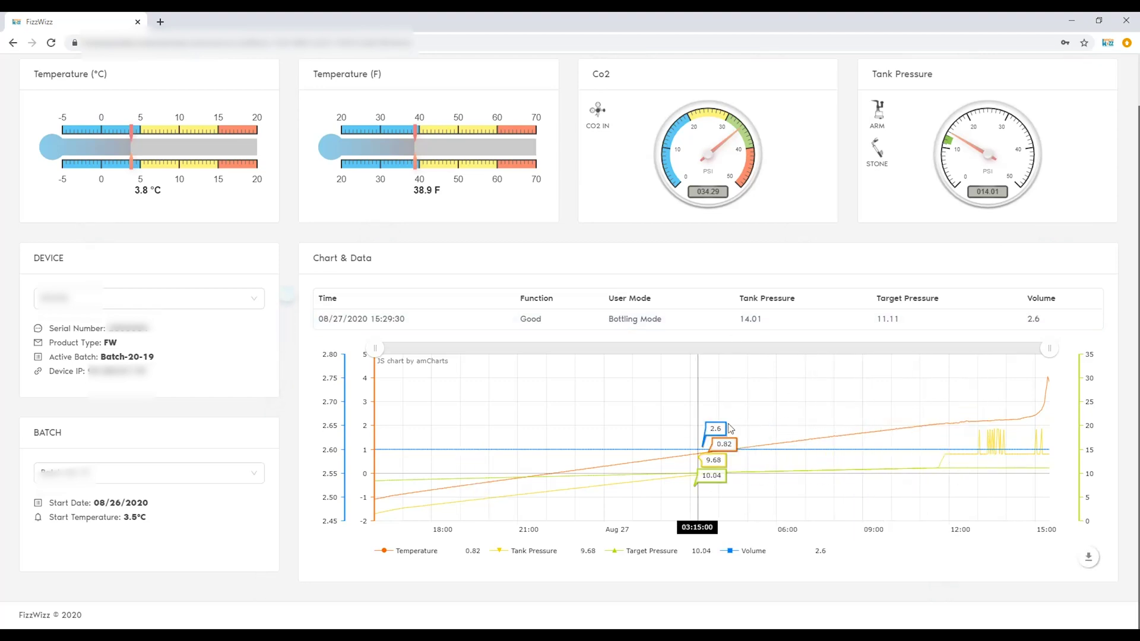
{"action": "left_click_drag", "start_coordinate": [1050, 348], "coordinate": [987, 347]}
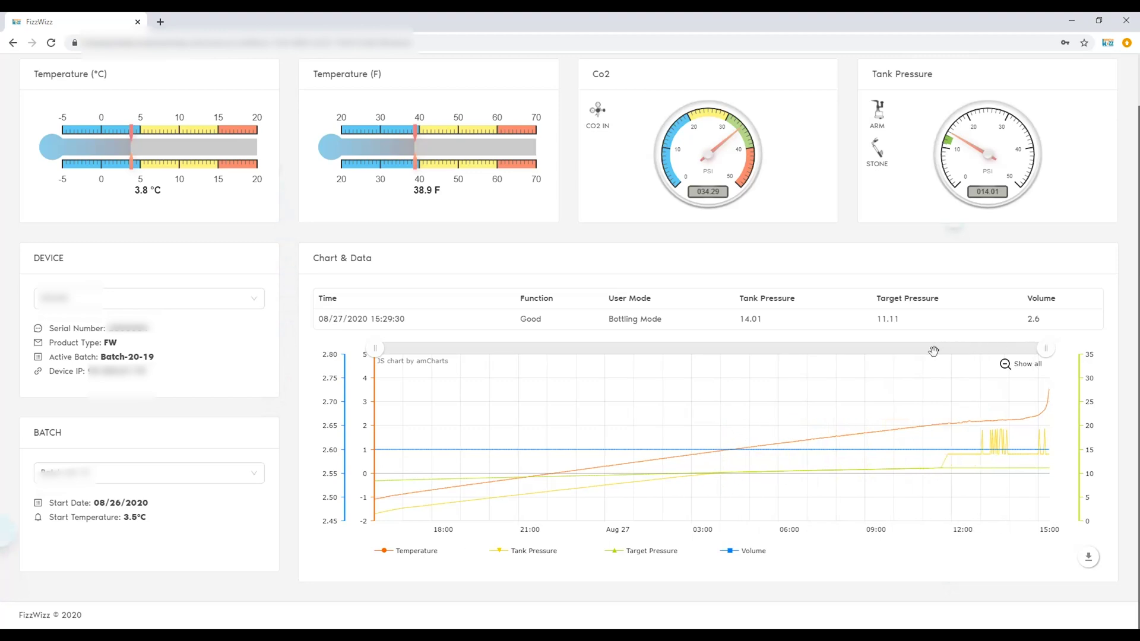
{"action": "mouse_move", "coordinate": [849, 363]}
{"action": "left_mouse_down"}
{"action": "mouse_move", "coordinate": [817, 362]}
{"action": "mouse_move", "coordinate": [1030, 349]}
{"action": "left_mouse_up"}
Step: Reset the chart to its full time range and open the batch list
{"action": "left_click", "coordinate": [1028, 362]}
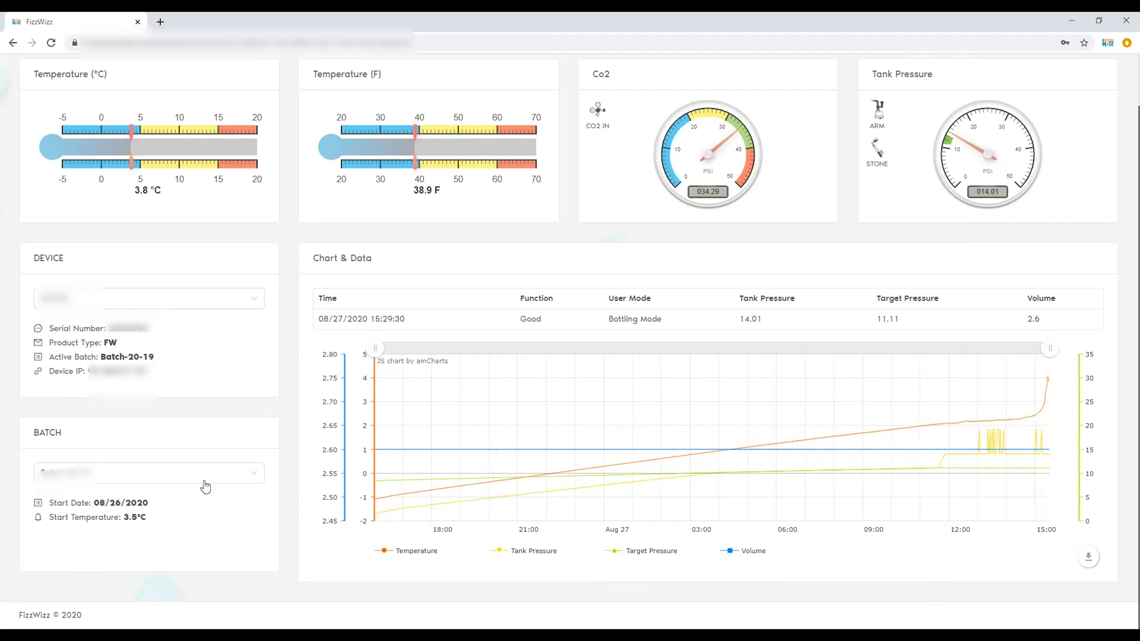
{"action": "left_click", "coordinate": [252, 481]}
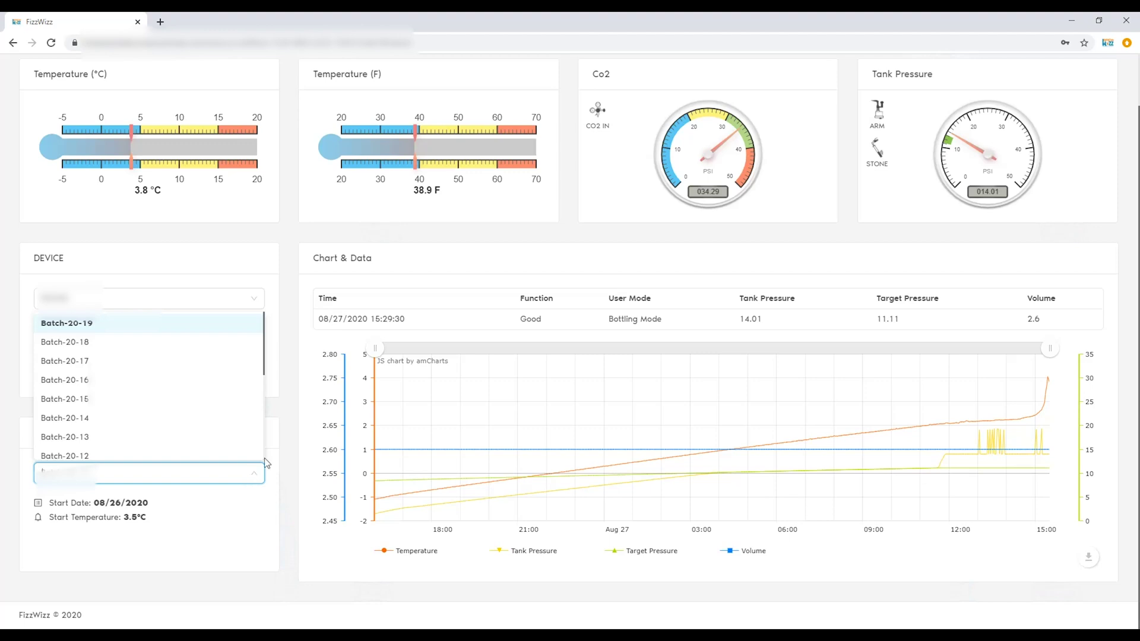
Step: Try Batch-20-17, Batch-20-16 and Batch-20-15, then load the batch started 08/24/2020
{"action": "left_click", "coordinate": [98, 365]}
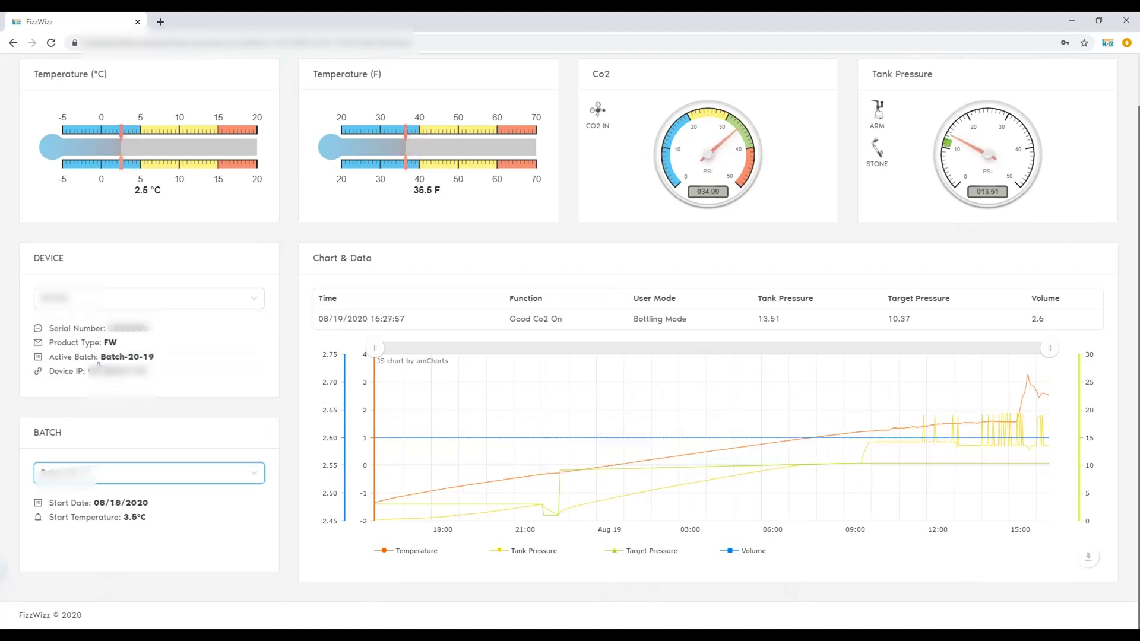
{"action": "left_click", "coordinate": [230, 475]}
{"action": "left_click", "coordinate": [83, 379]}
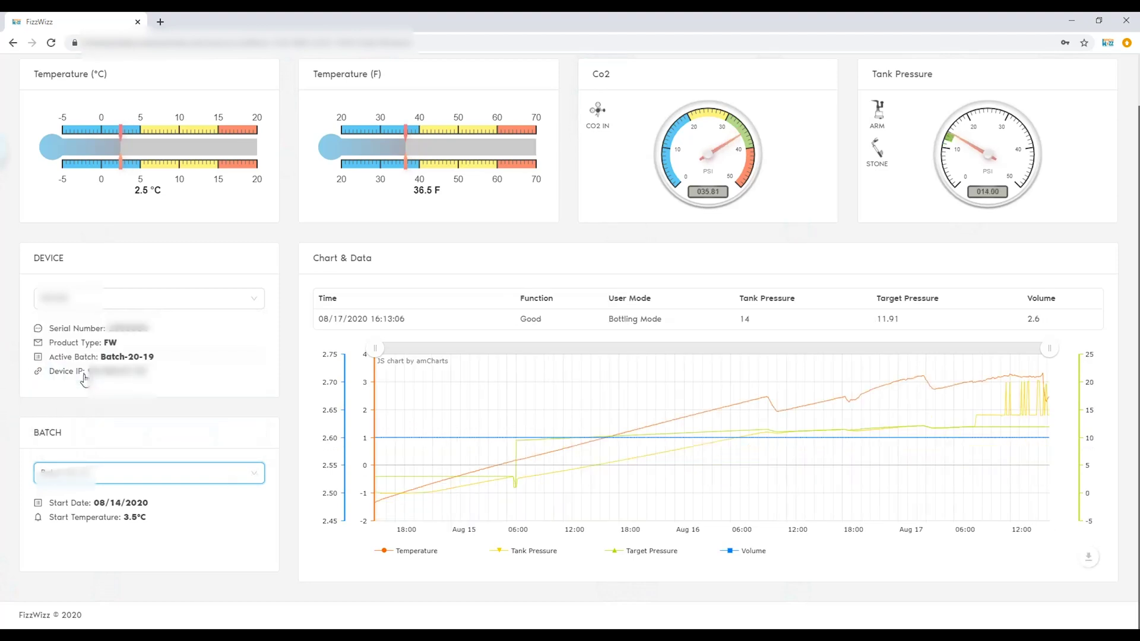
{"action": "left_click", "coordinate": [229, 476]}
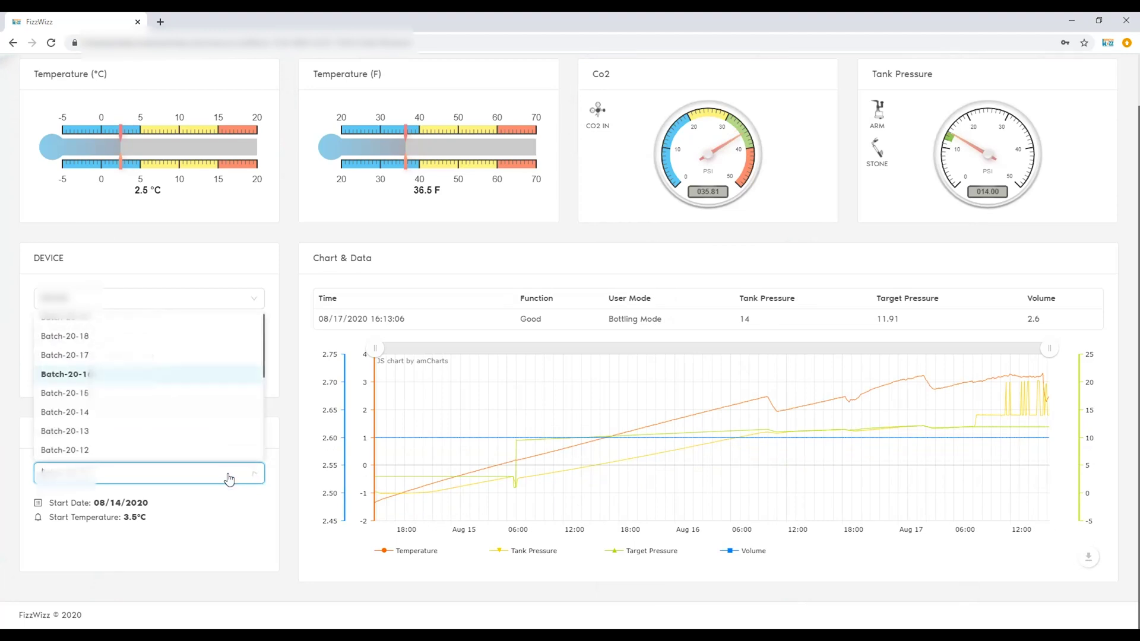
{"action": "left_click", "coordinate": [84, 395]}
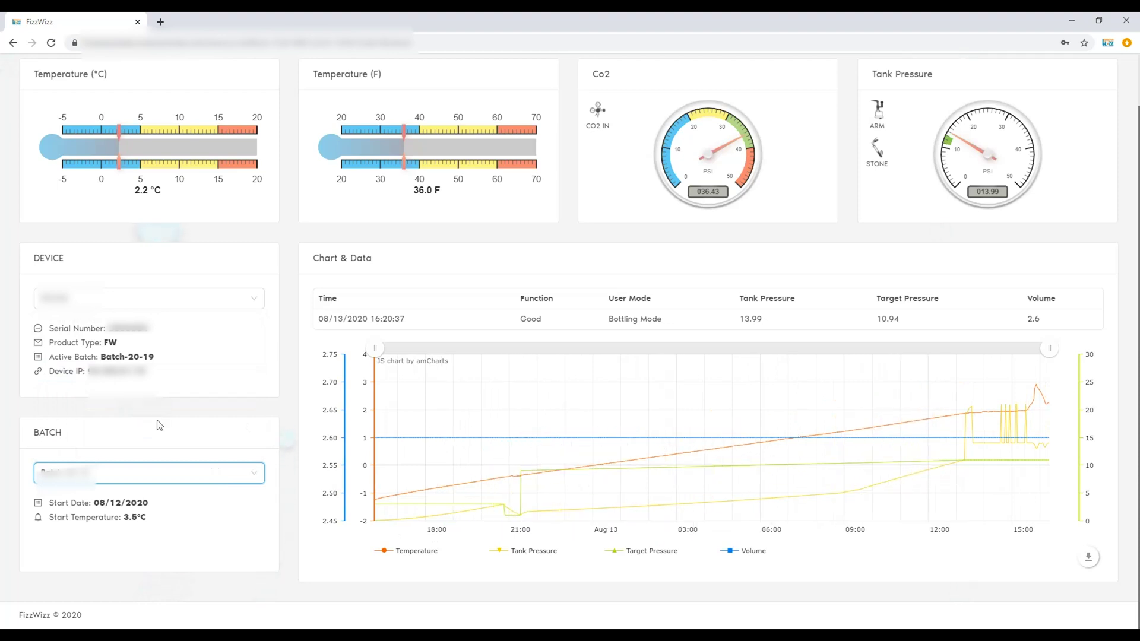
{"action": "left_click", "coordinate": [211, 474]}
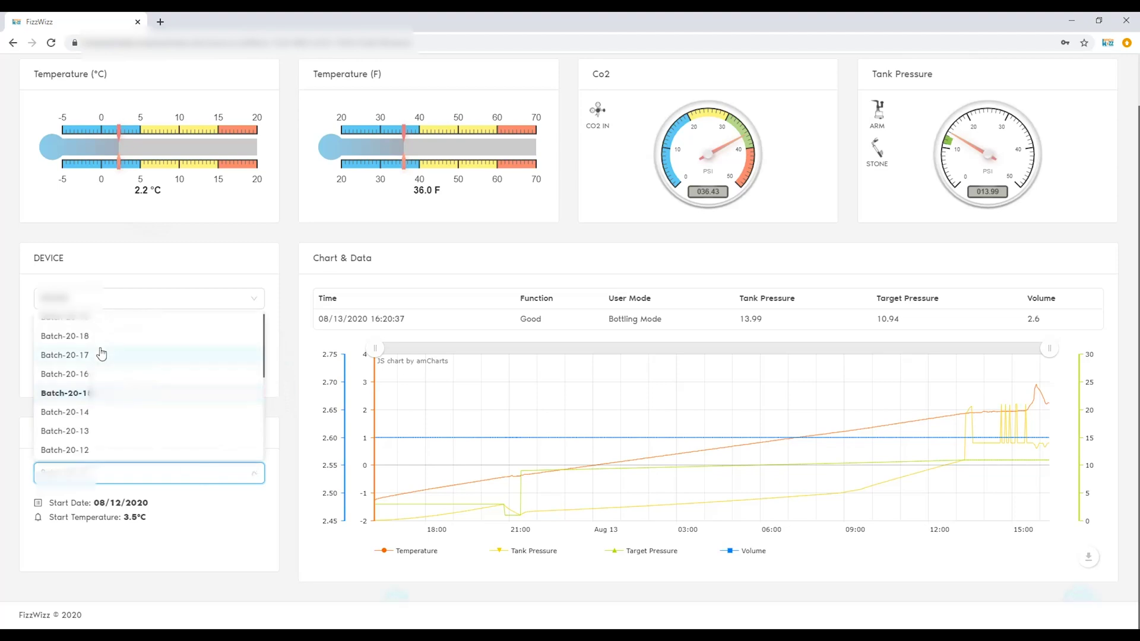
{"action": "left_click", "coordinate": [101, 339]}
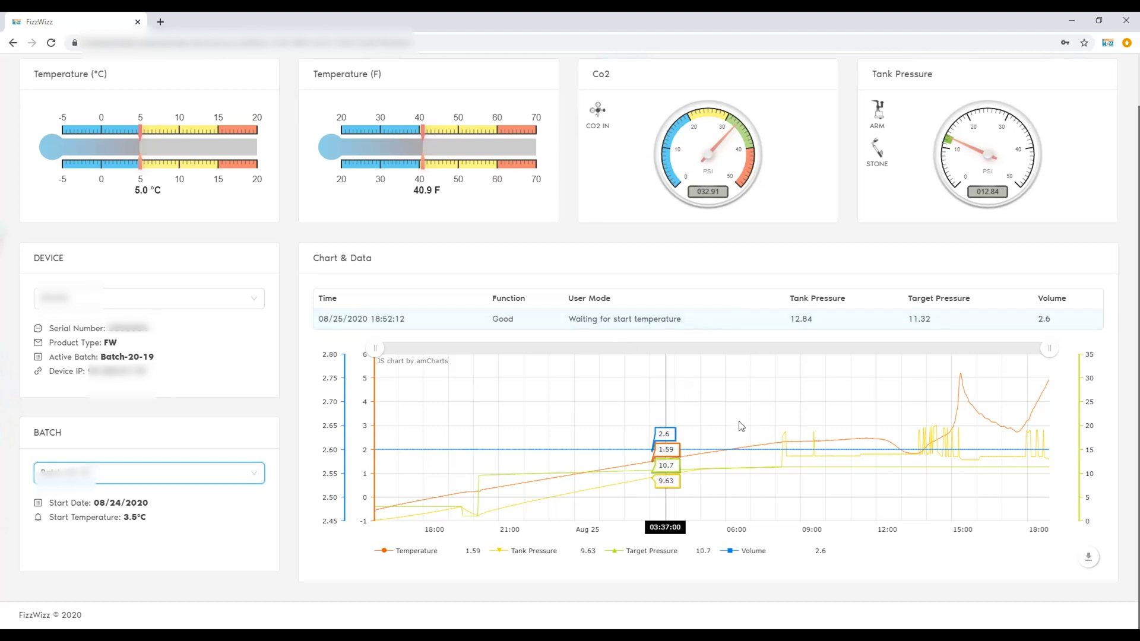
{"action": "mouse_move", "coordinate": [950, 446]}
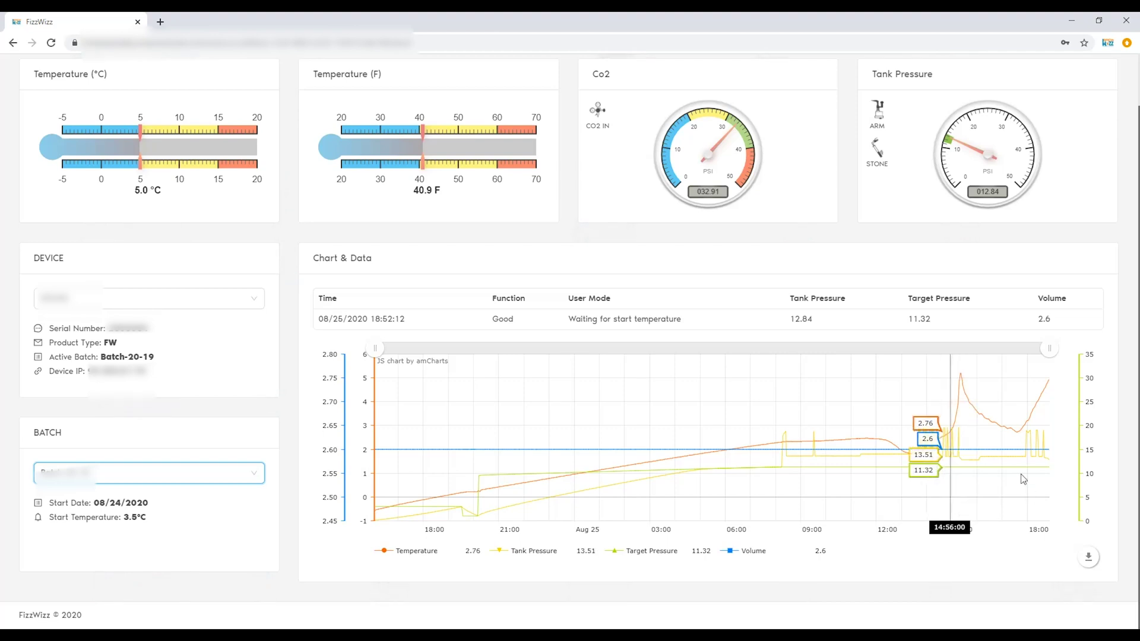
Step: Hide the Temperature and Volume series, leaving only tank and target pressure
{"action": "left_click", "coordinate": [389, 557]}
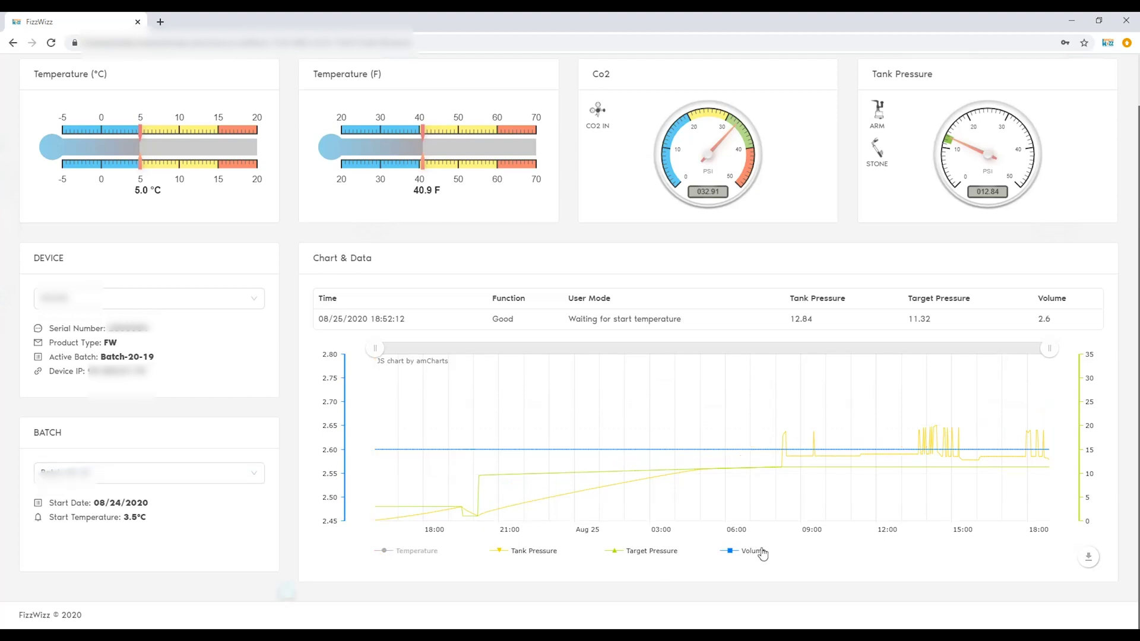
{"action": "left_click", "coordinate": [732, 553]}
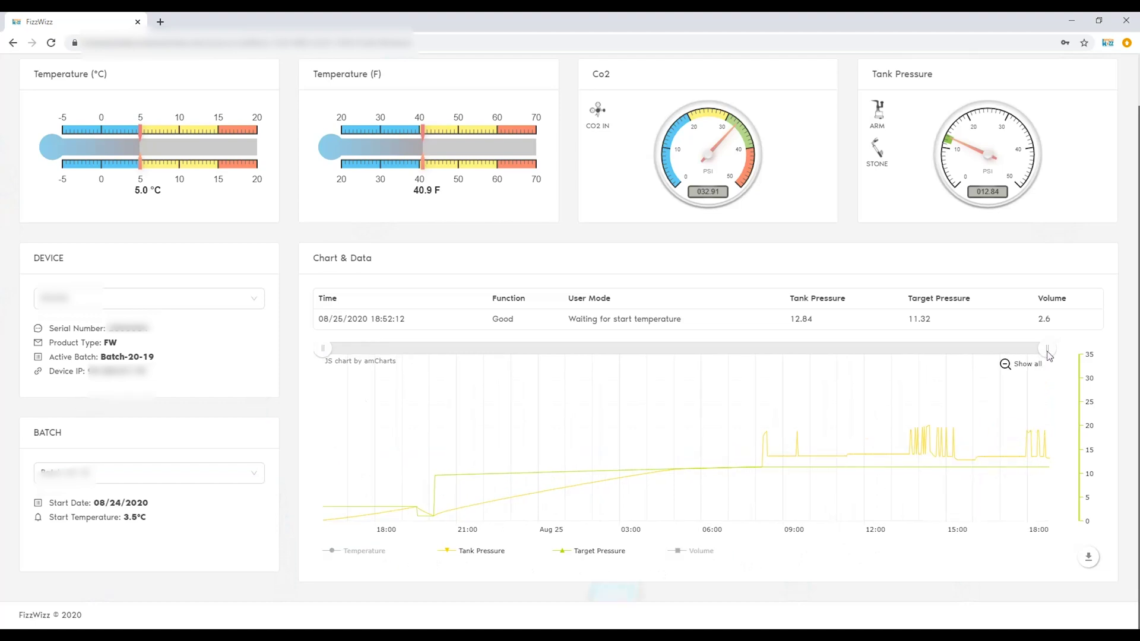
{"action": "mouse_move", "coordinate": [1044, 352]}
{"action": "left_mouse_down"}
{"action": "mouse_move", "coordinate": [984, 349]}
{"action": "mouse_move", "coordinate": [890, 382]}
{"action": "left_mouse_up"}
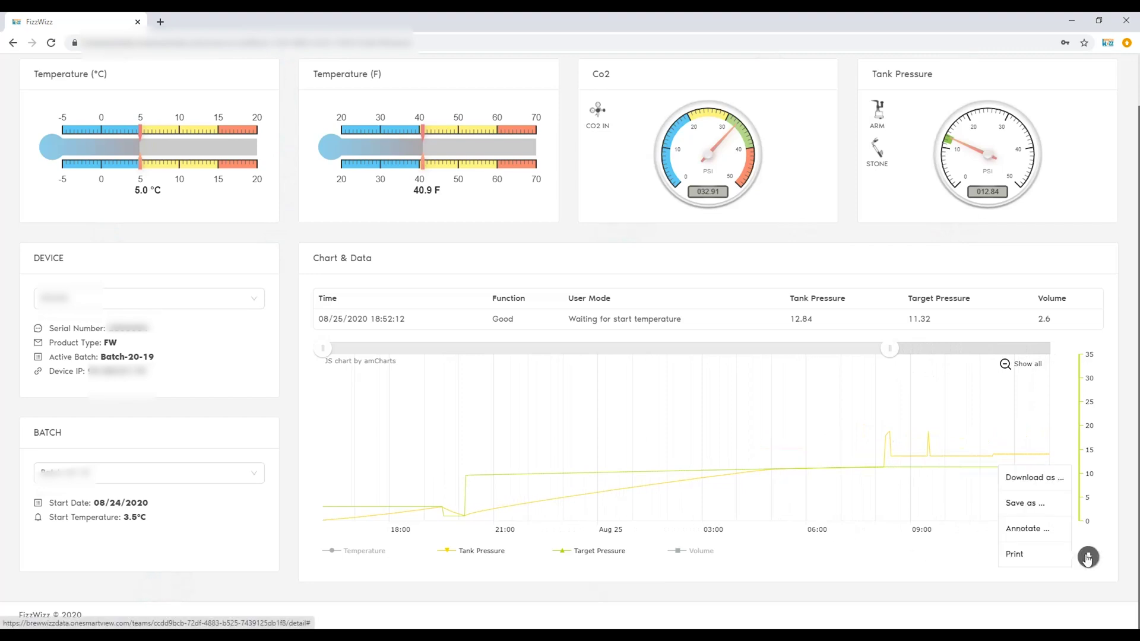
{"action": "left_click", "coordinate": [1032, 534]}
Step: Circle the two pressure spikes before 09:00 and reopen the batch list
{"action": "left_click_drag", "start_coordinate": [878, 410], "coordinate": [887, 411]}
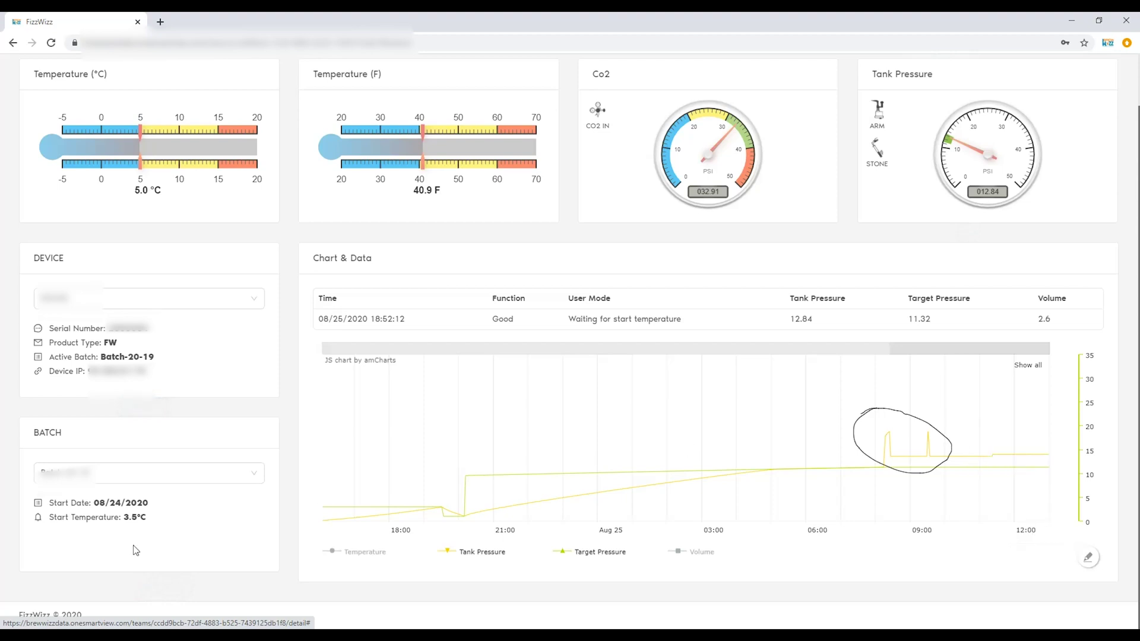
{"action": "left_click", "coordinate": [212, 480]}
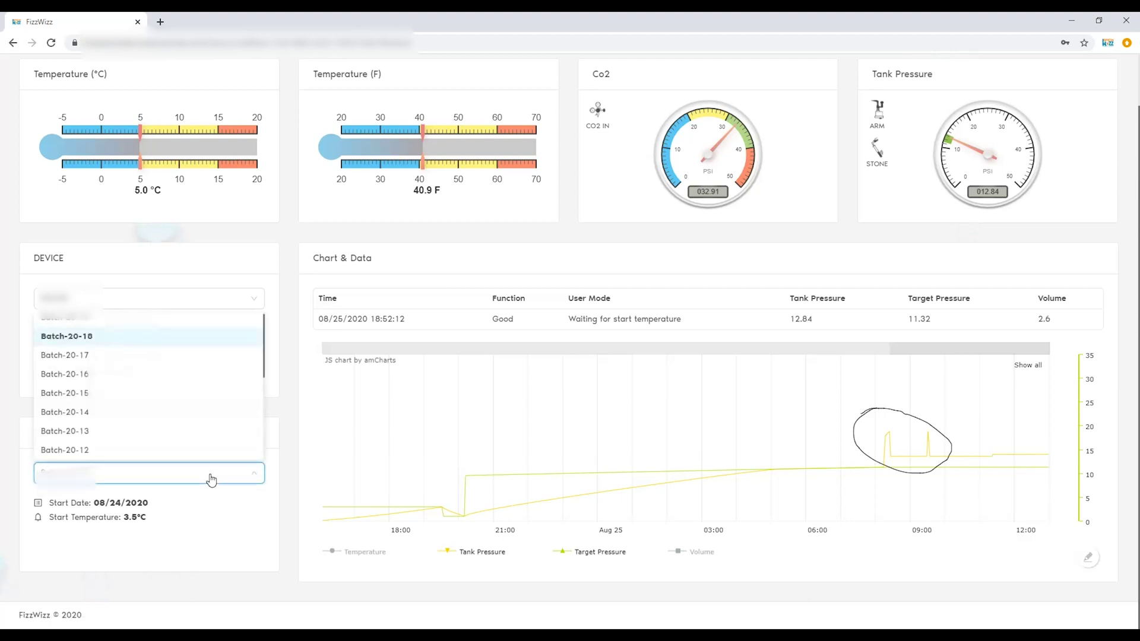